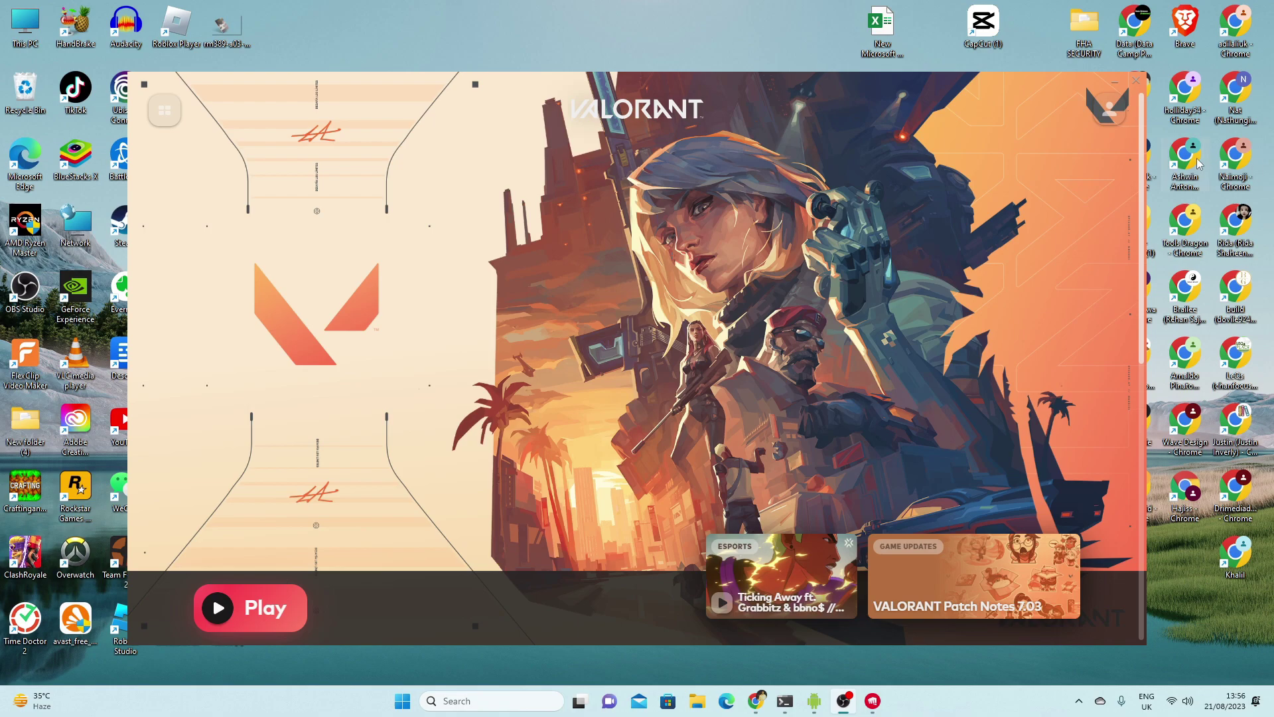
# Step: Check the current Riot ID Rehan#5960 in the Riot Client profile menu, then hide the client to the desktop
pyautogui.click(1108, 111)
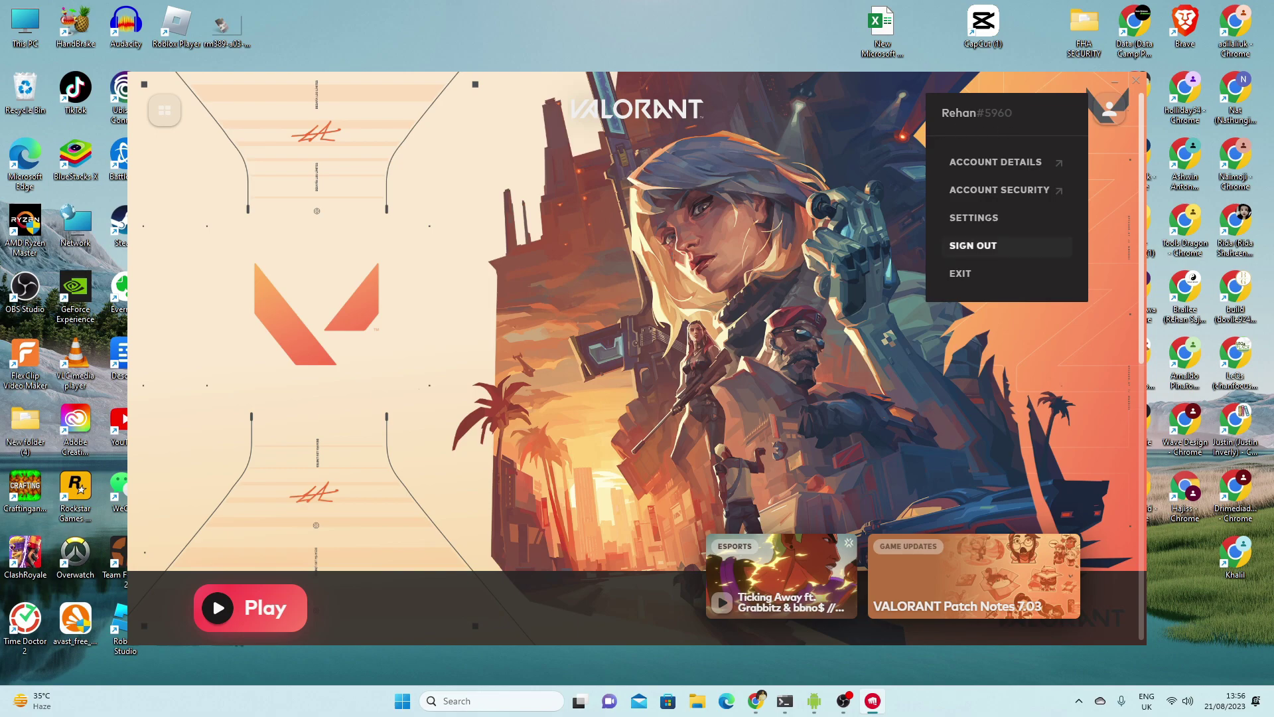
pyautogui.hotkey('alt', 'Tab')
pyautogui.press('super+d')
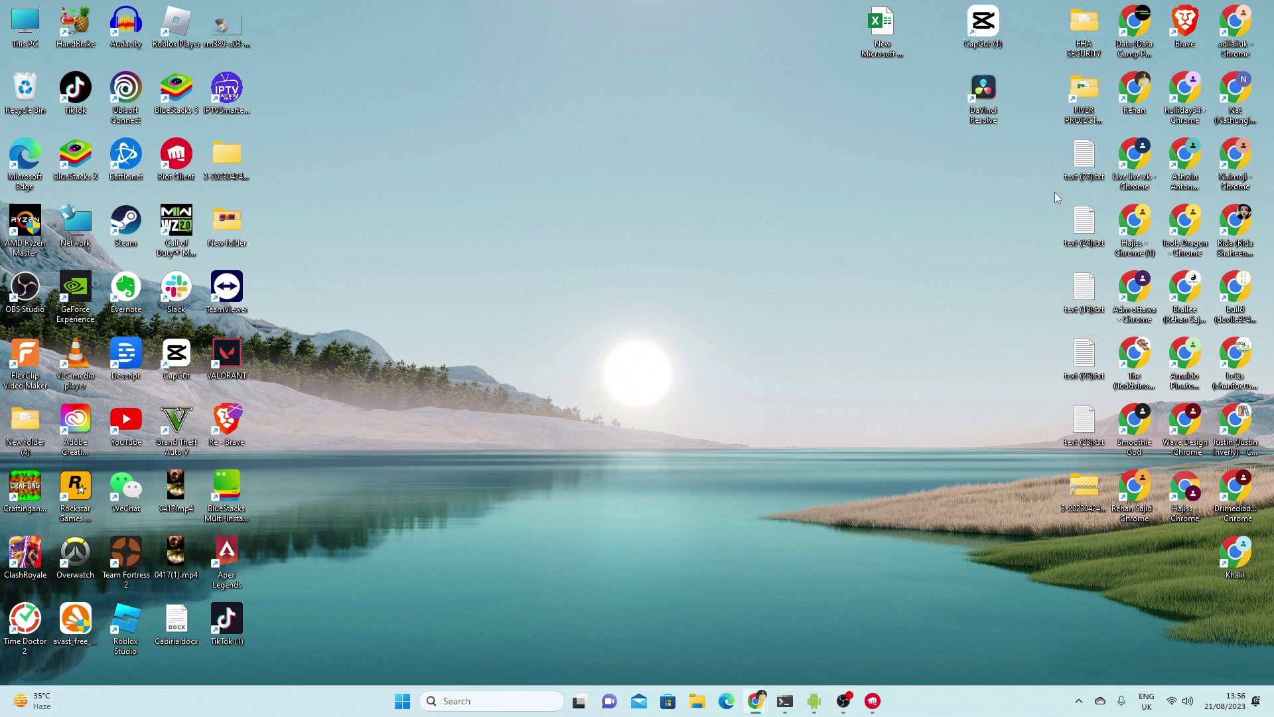
# Step: Maximize the browser, open riotgames.com from the 'riot' search results, and log out of the Riot account
pyautogui.moveTo(1095, 59); pyautogui.dragTo(467, 61)
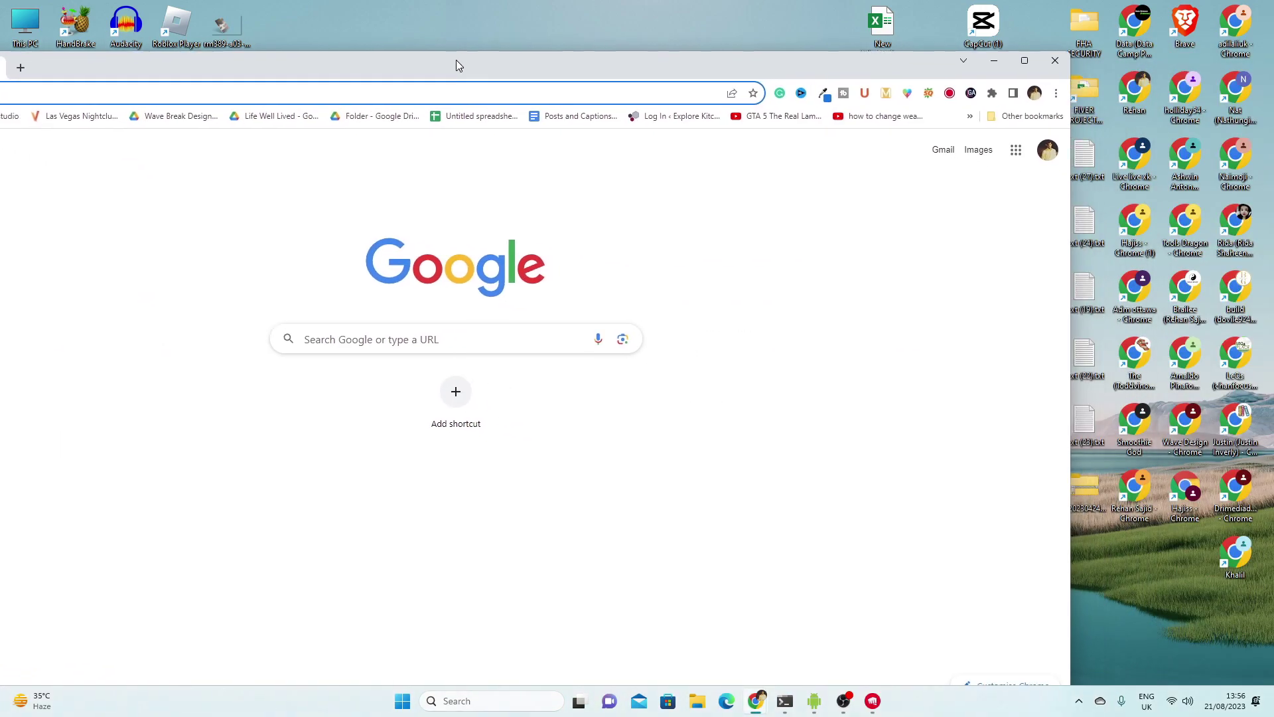
pyautogui.click(1039, 64)
pyautogui.write('riot')
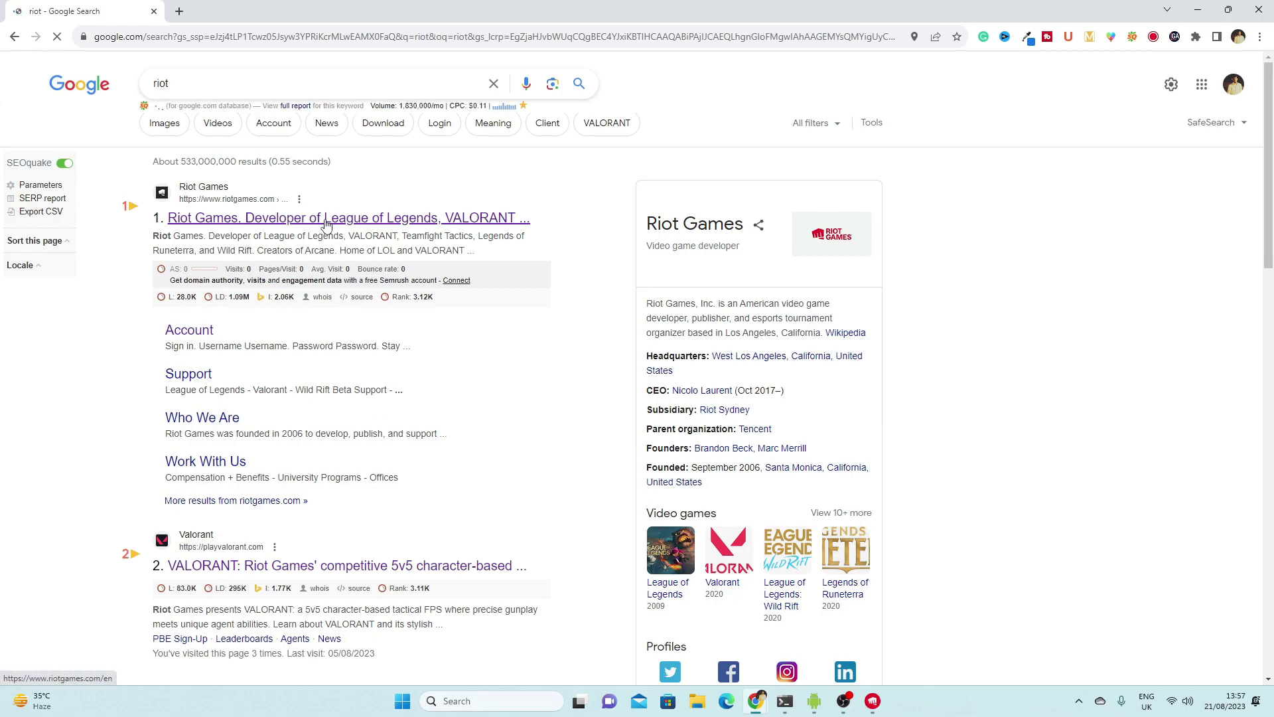
pyautogui.click(325, 219)
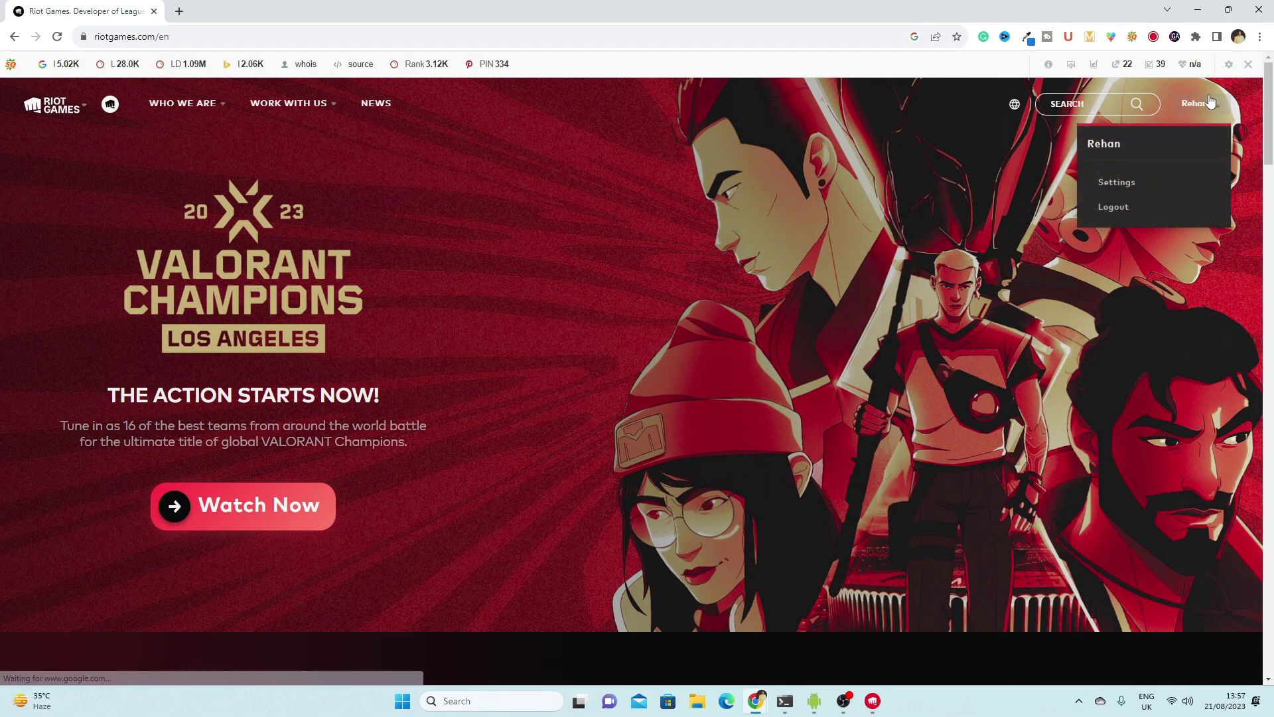
pyautogui.click(1118, 207)
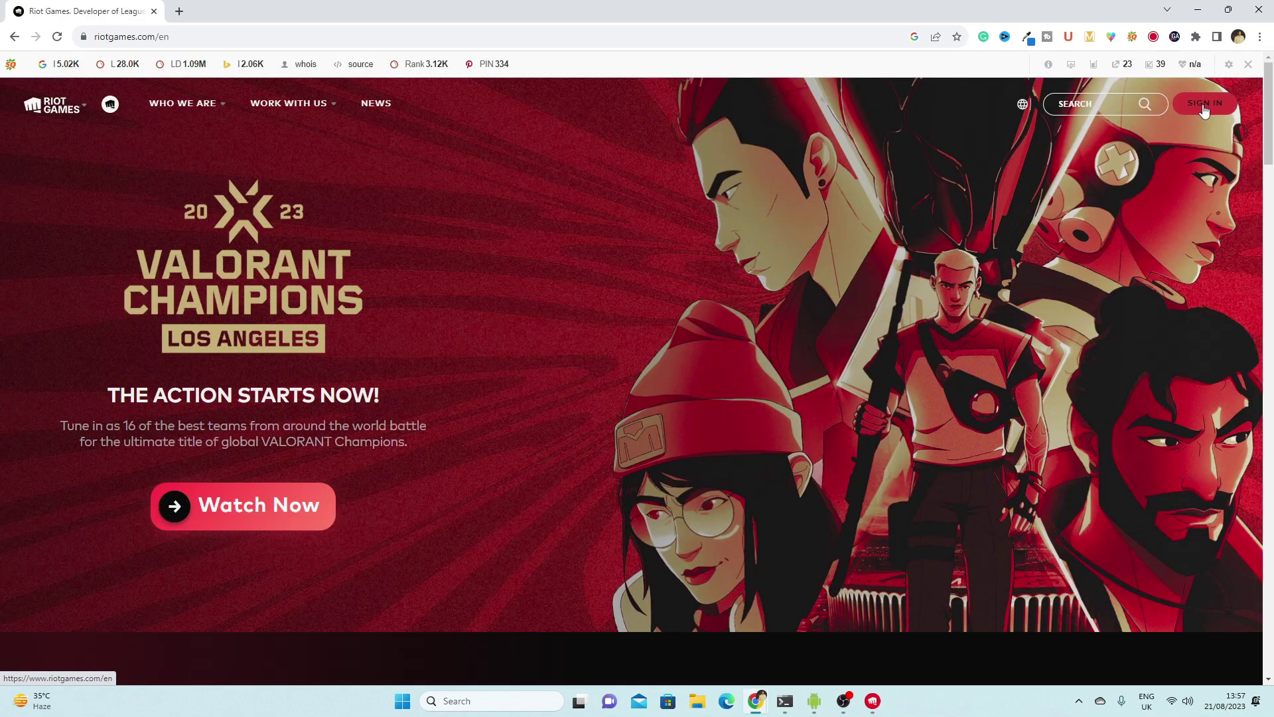
# Step: Sign back in to the Riot Games website with Google as Rehan
pyautogui.click(1202, 106)
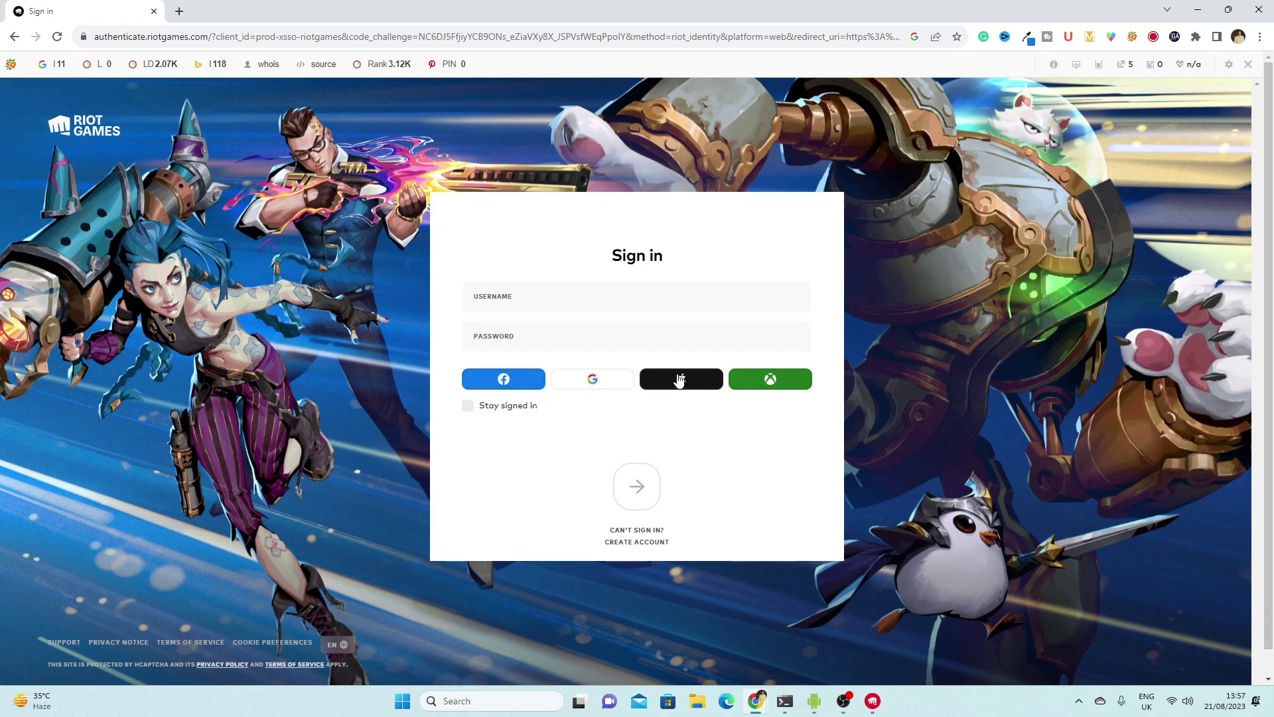
pyautogui.click(596, 385)
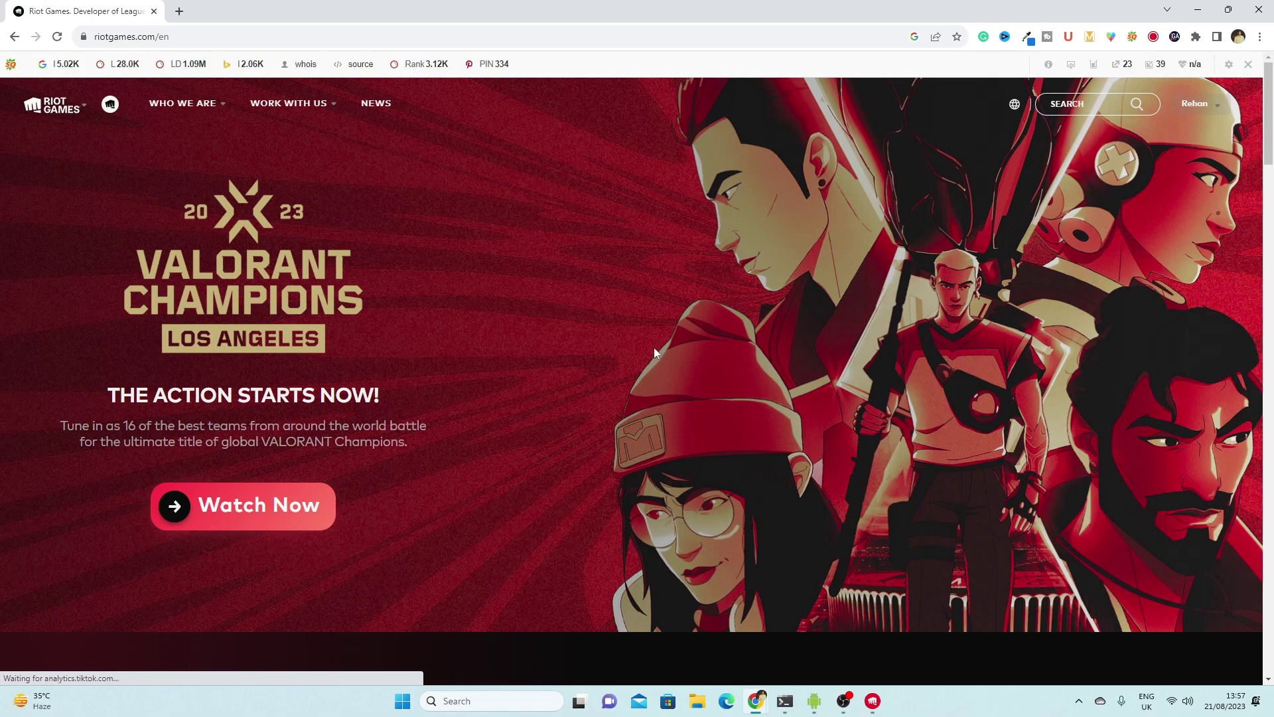
pyautogui.moveTo(1196, 104)
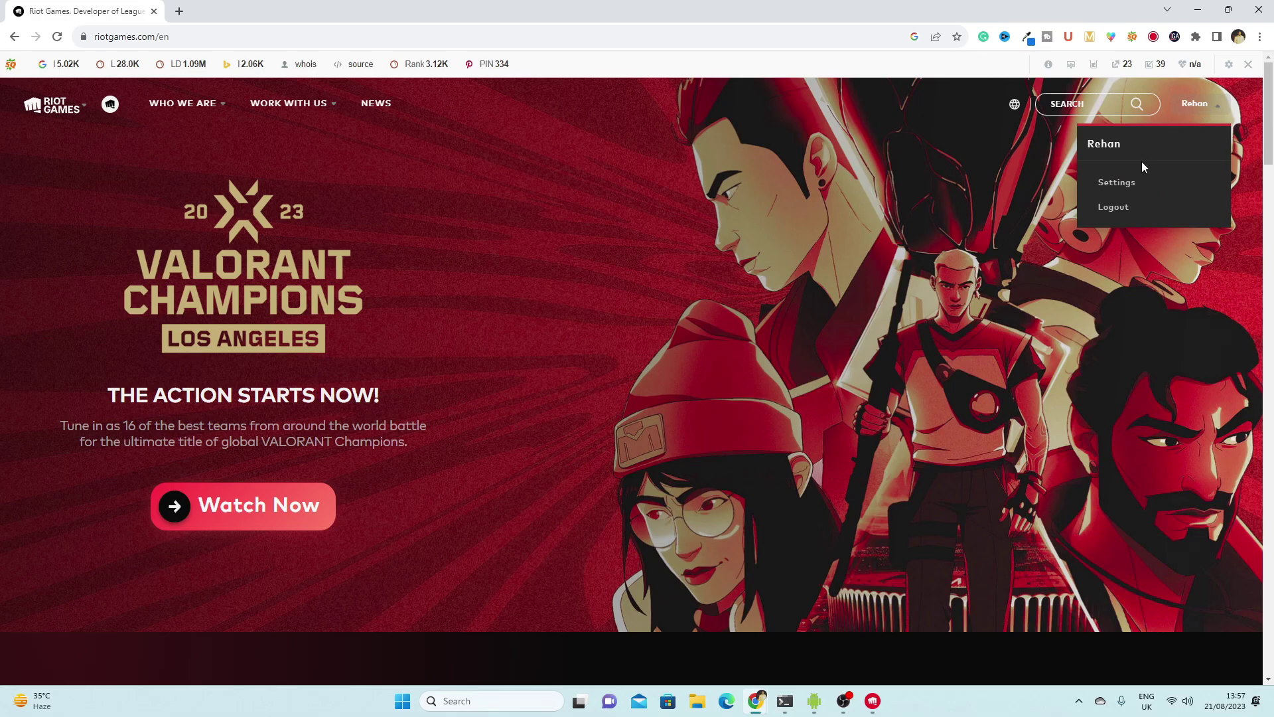
# Step: In account settings, change the Riot ID name from Rehan to RSGamer and regenerate the tagline to #7615
pyautogui.click(1128, 194)
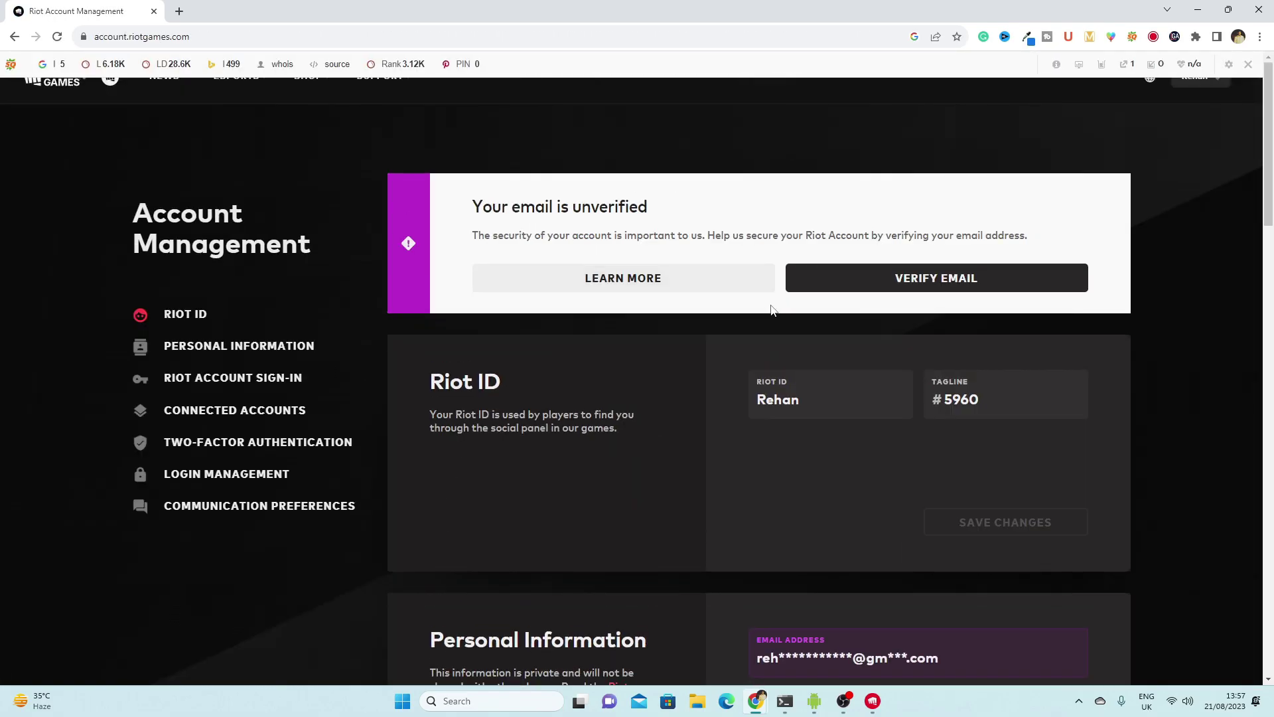
pyautogui.click(819, 403)
pyautogui.write('Sa')
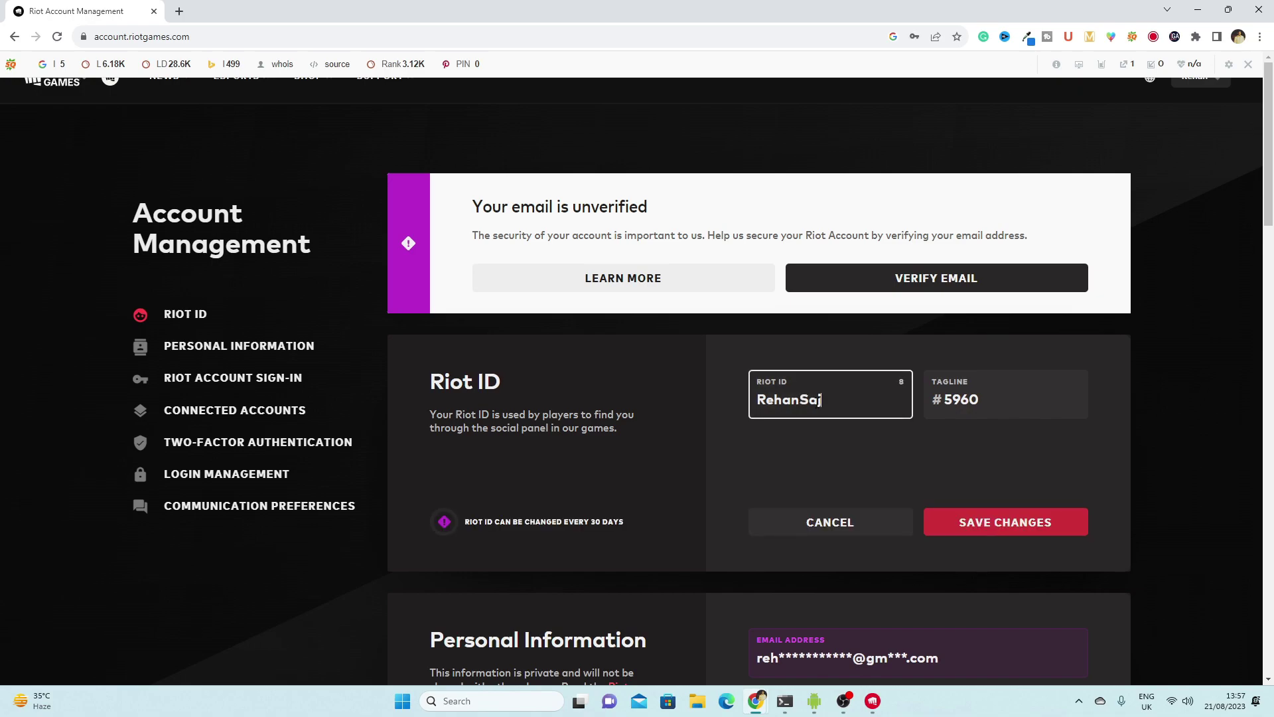
pyautogui.write('jid')
pyautogui.moveTo(855, 396); pyautogui.dragTo(747, 414)
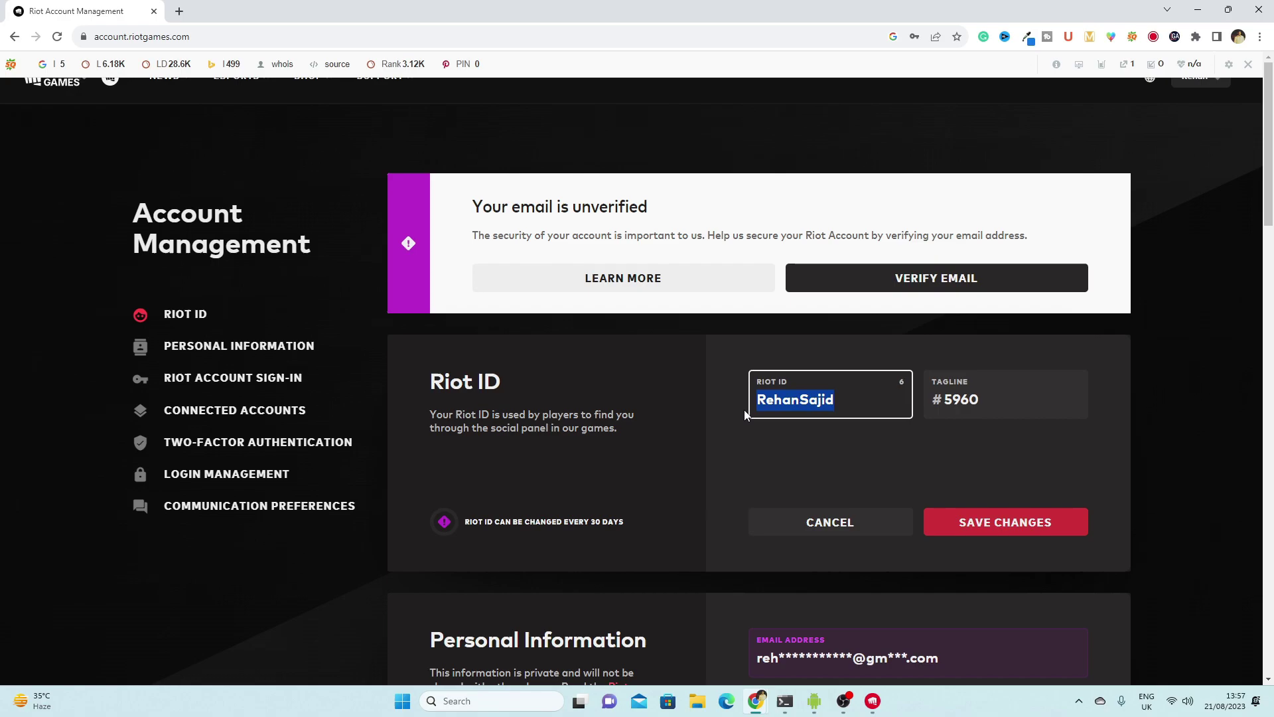
pyautogui.write('=')
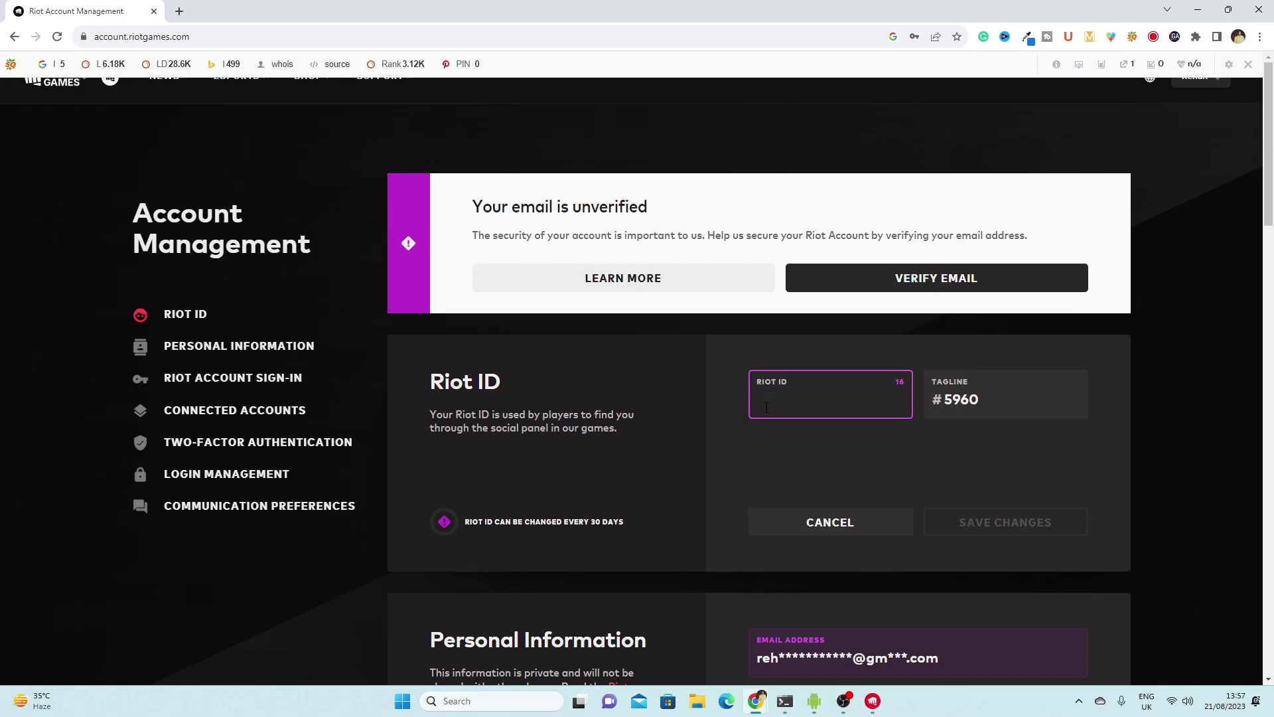
pyautogui.write('RSGAme')
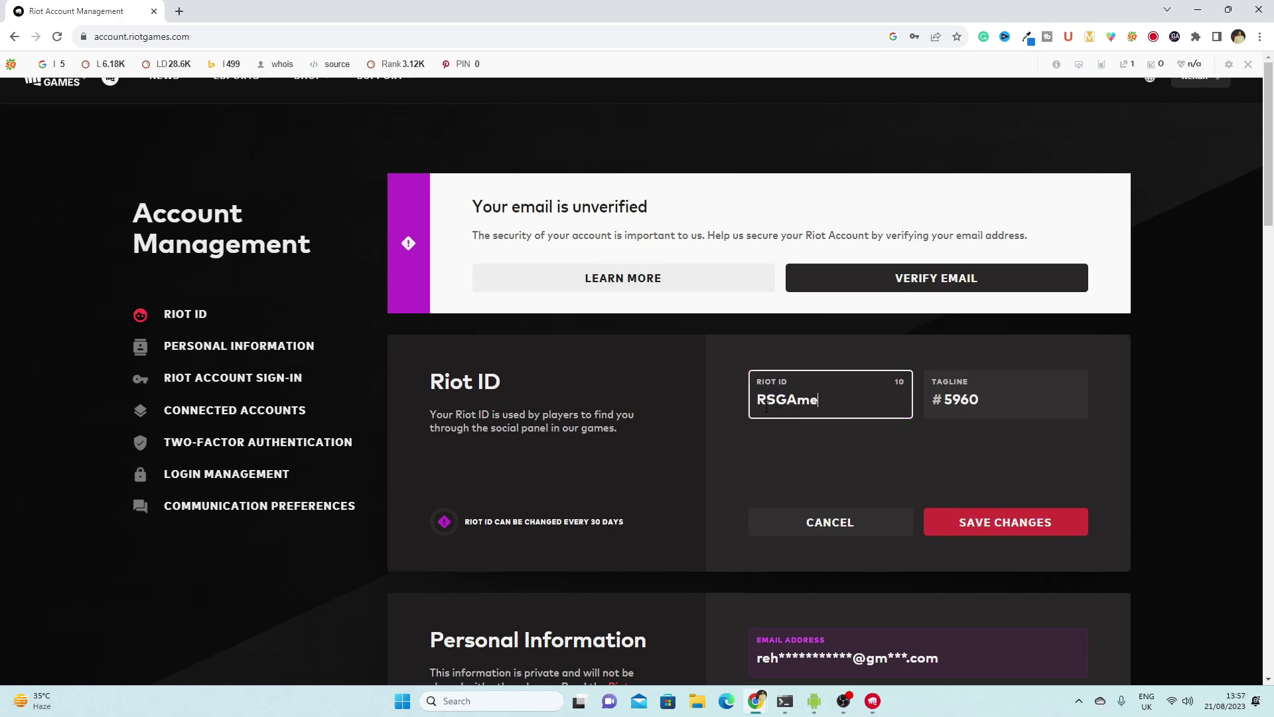
pyautogui.press('BackSpace')
pyautogui.press('BackSpace')
pyautogui.press('BackSpace')
pyautogui.write('amer')
pyautogui.click(1067, 400)
# Step: Clear the tagline, try and erase 'Gamer', then regenerate random taglines until it reads #2841
pyautogui.click(1067, 398)
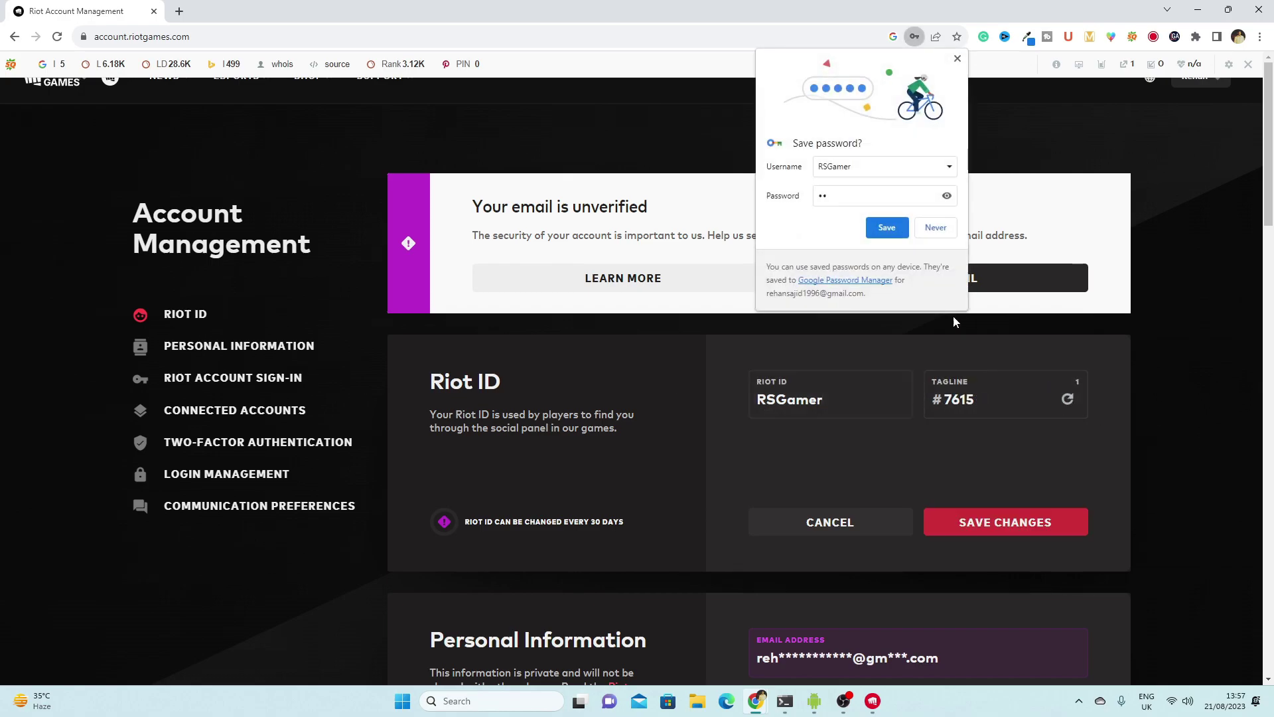
pyautogui.click(1018, 395)
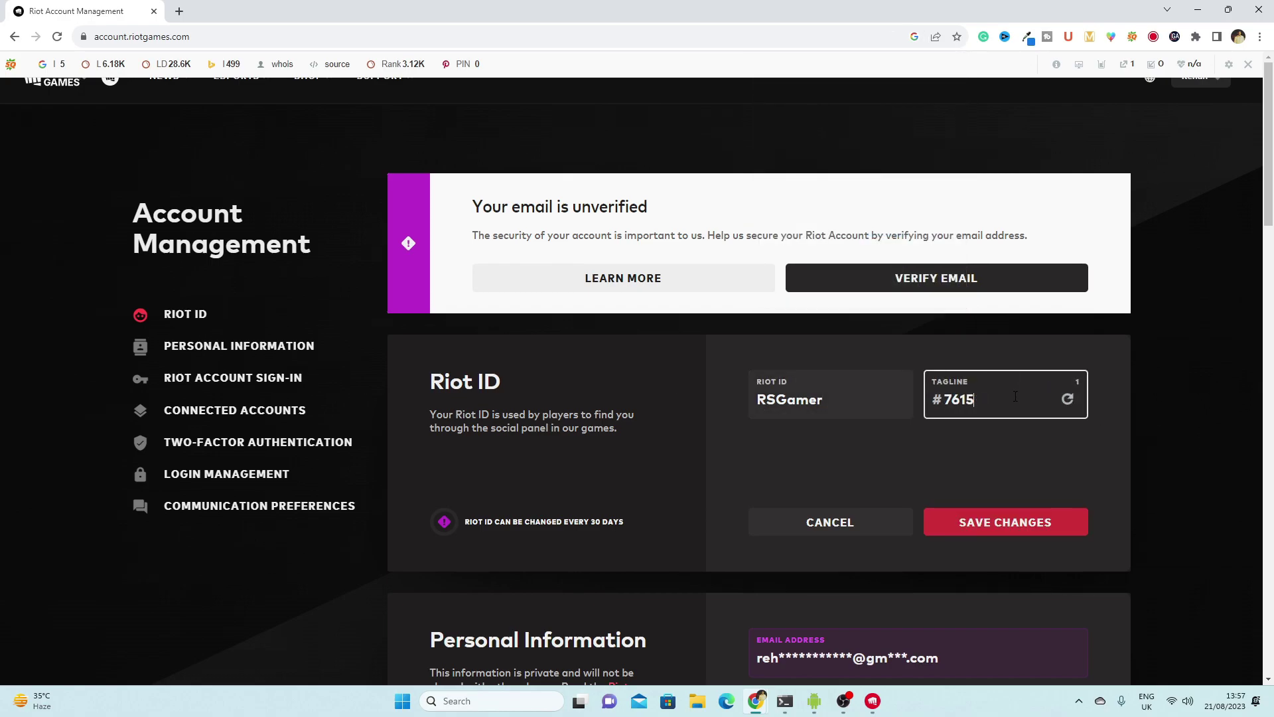
pyautogui.press('BackSpace')
pyautogui.press('BackSpace')
pyautogui.press('BackSpace')
pyautogui.press('BackSpace')
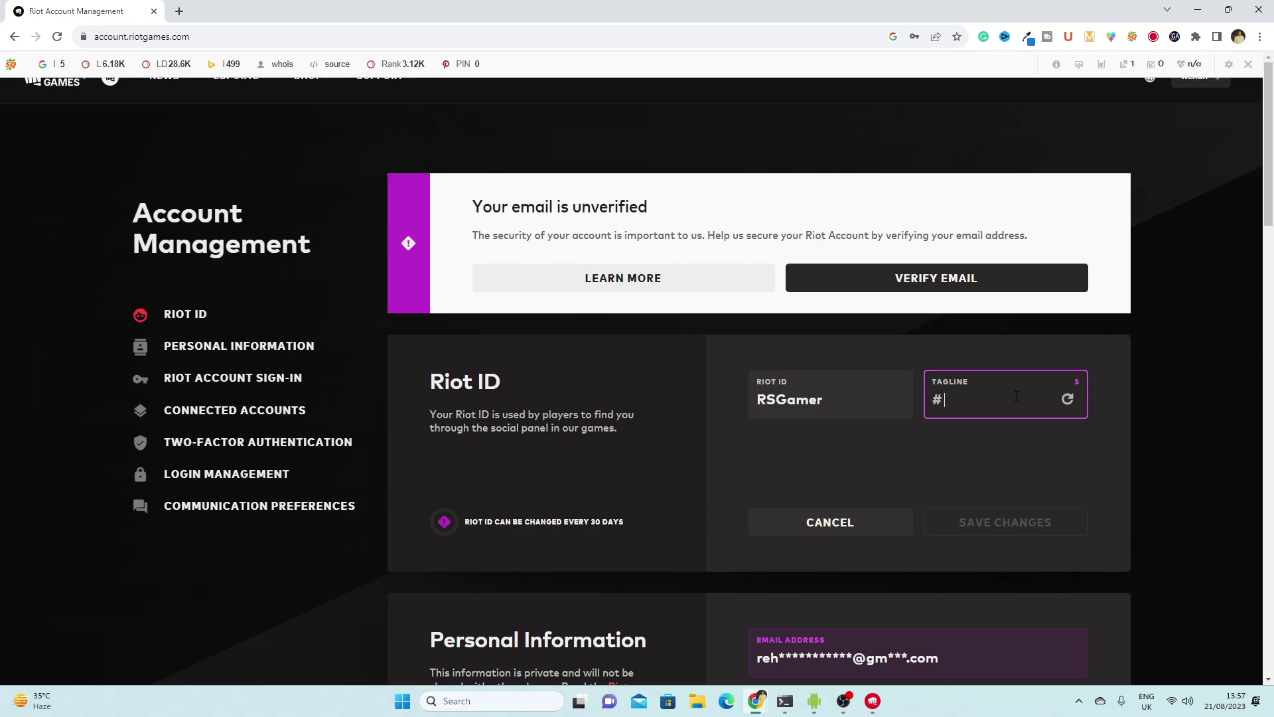
pyautogui.write('Gamer')
pyautogui.press('BackSpace')
pyautogui.press('BackSpace')
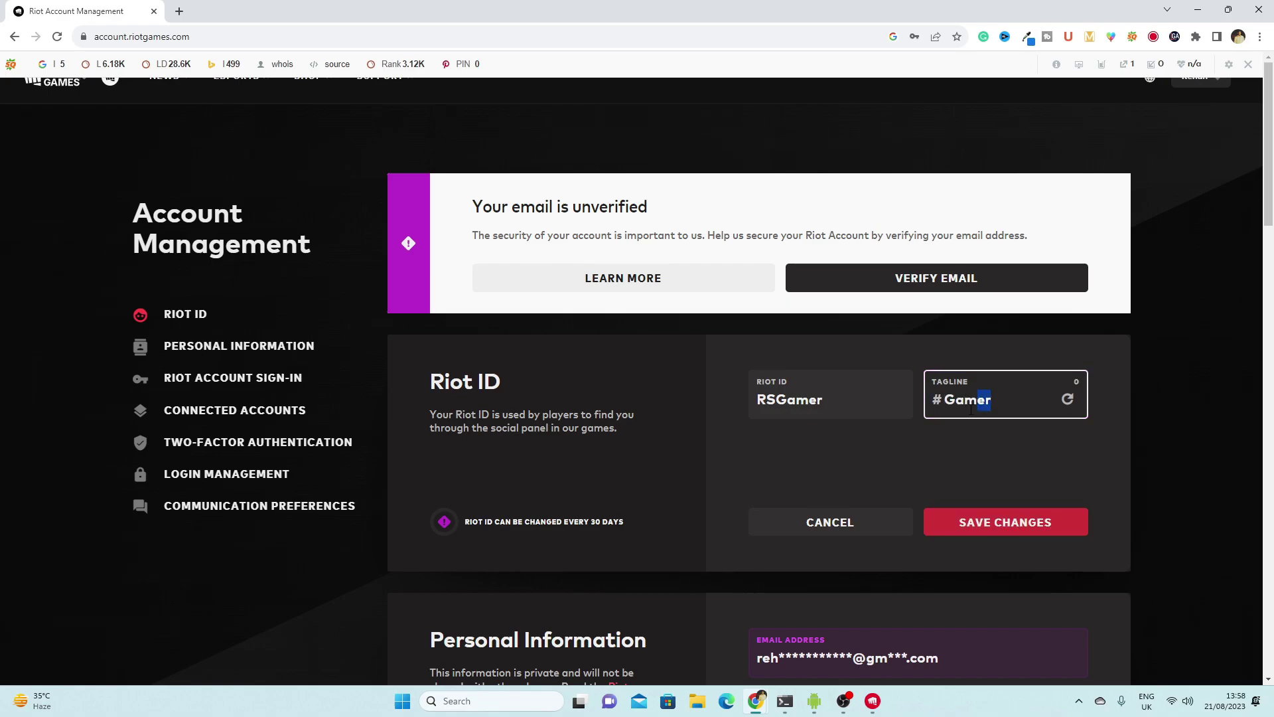
pyautogui.press('BackSpace')
pyautogui.press('BackSpace')
pyautogui.press('BackSpace')
pyautogui.click(1067, 399)
pyautogui.click(1067, 401)
# Step: Save Riot ID RSGamer#2841 and highlight the notice that the next change is allowed on 9/20/2023
pyautogui.click(1003, 525)
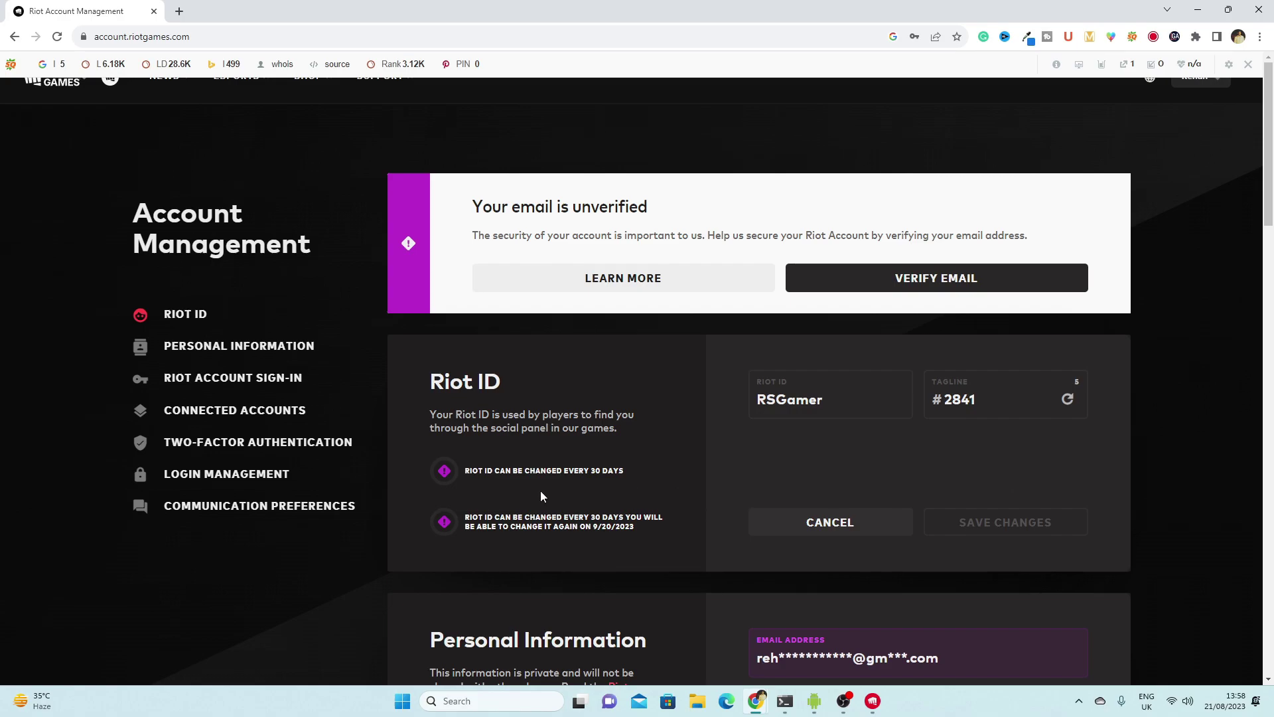
pyautogui.moveTo(465, 517); pyautogui.dragTo(662, 516)
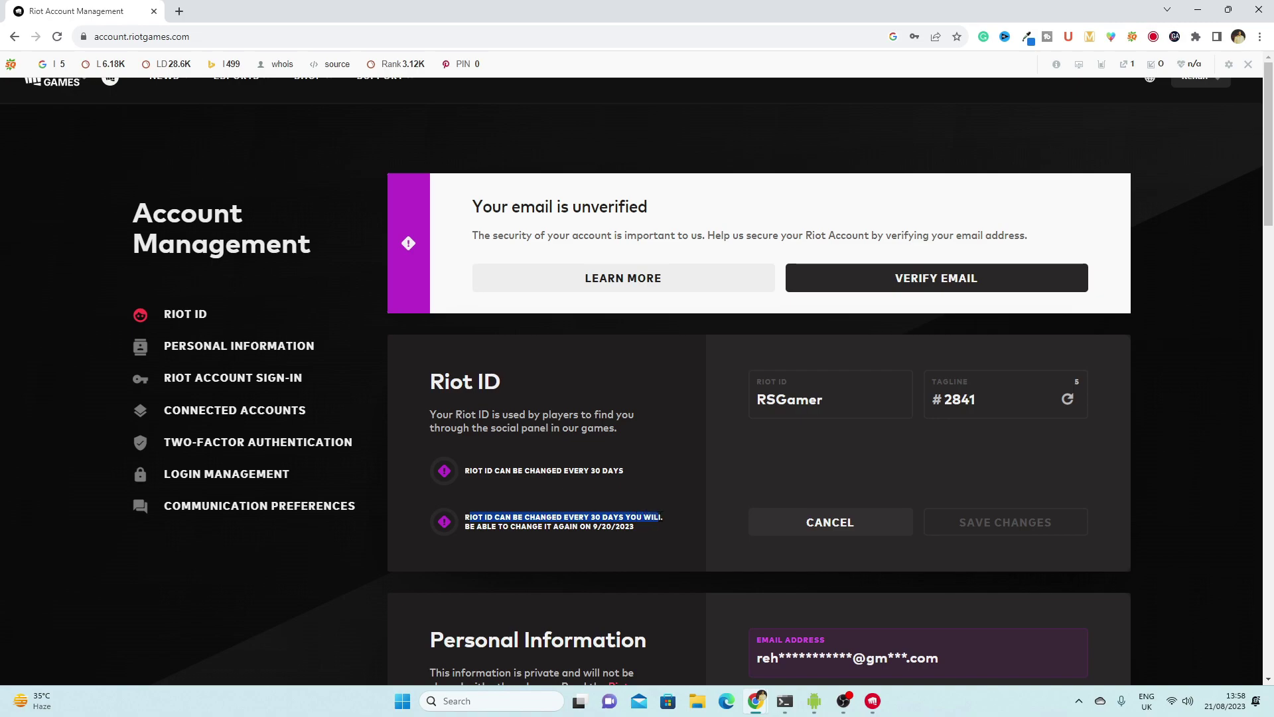